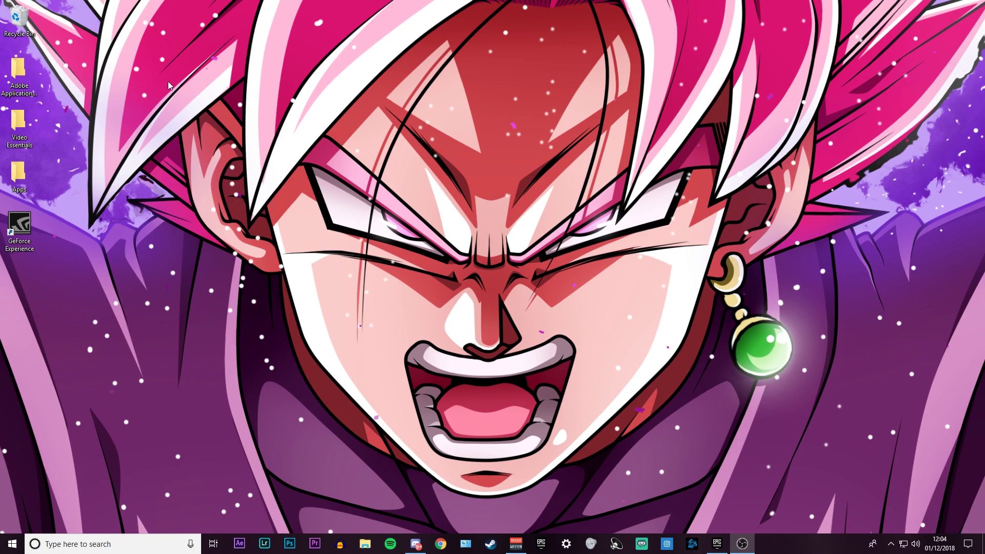
Step: Find Performance Options via a 'perf' search and apply visual effects with smooth screen-font edges kept on
click(120, 545)
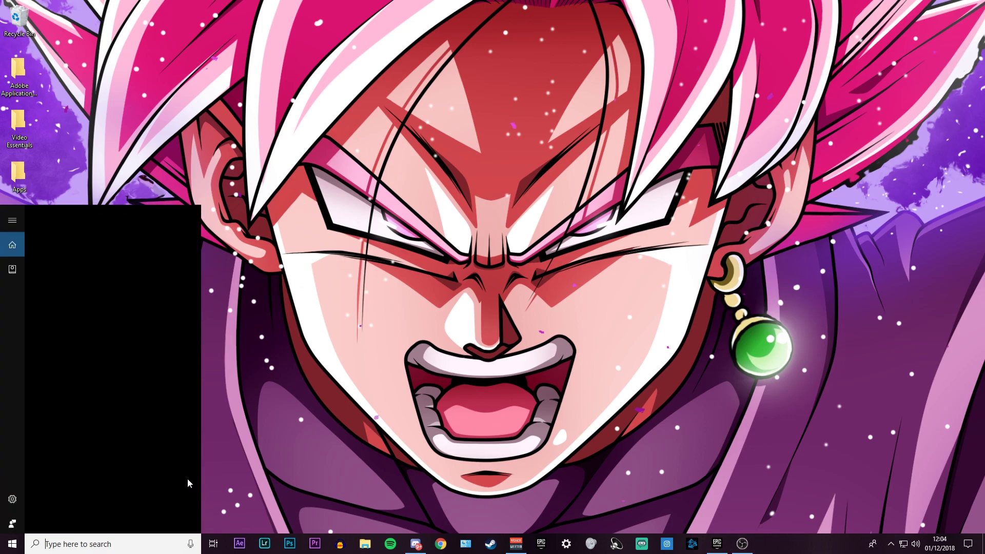
text(perf)
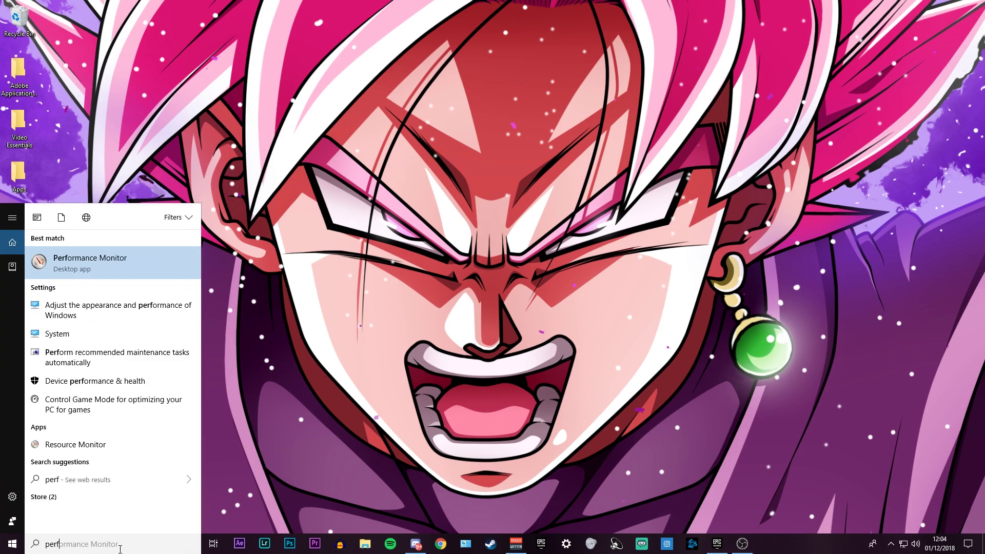
click(107, 318)
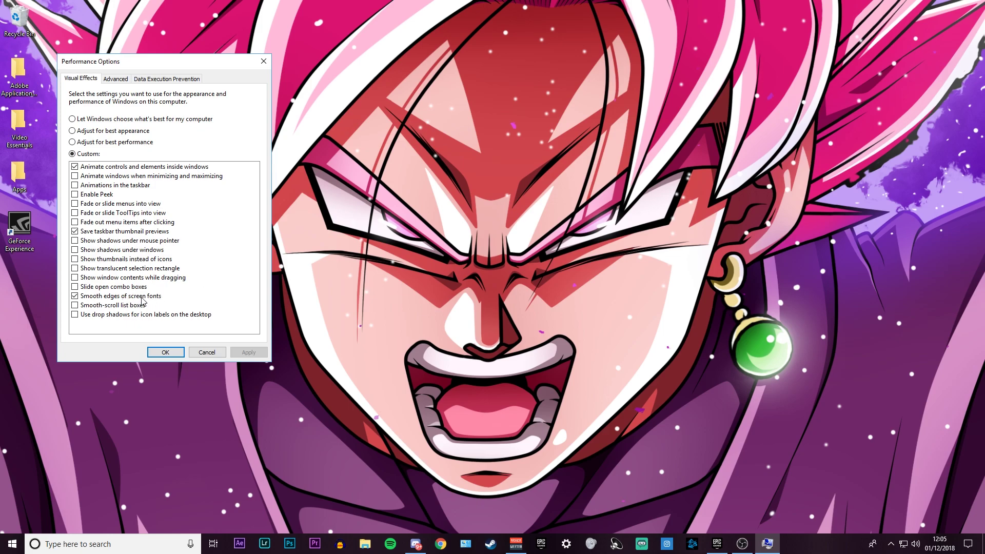
click(143, 297)
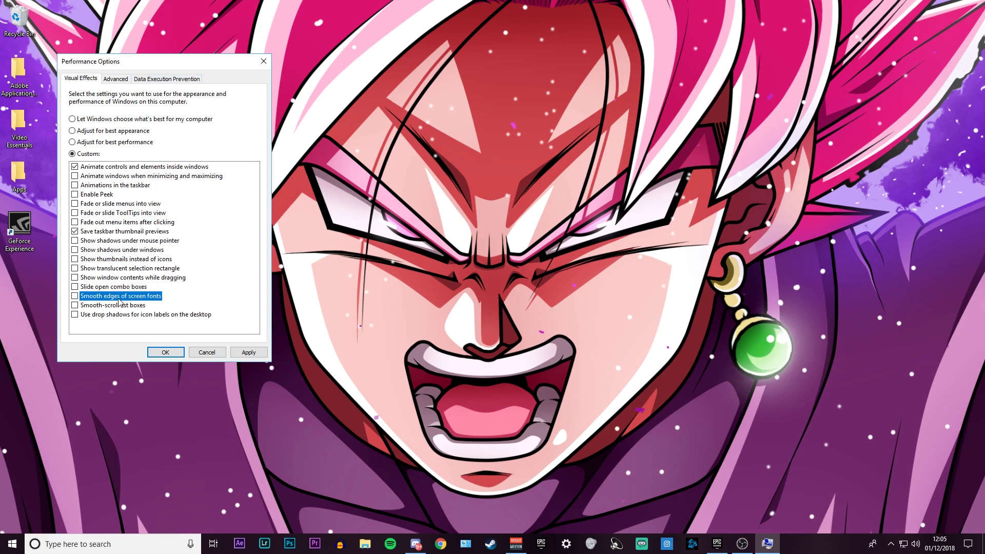
click(75, 296)
click(249, 352)
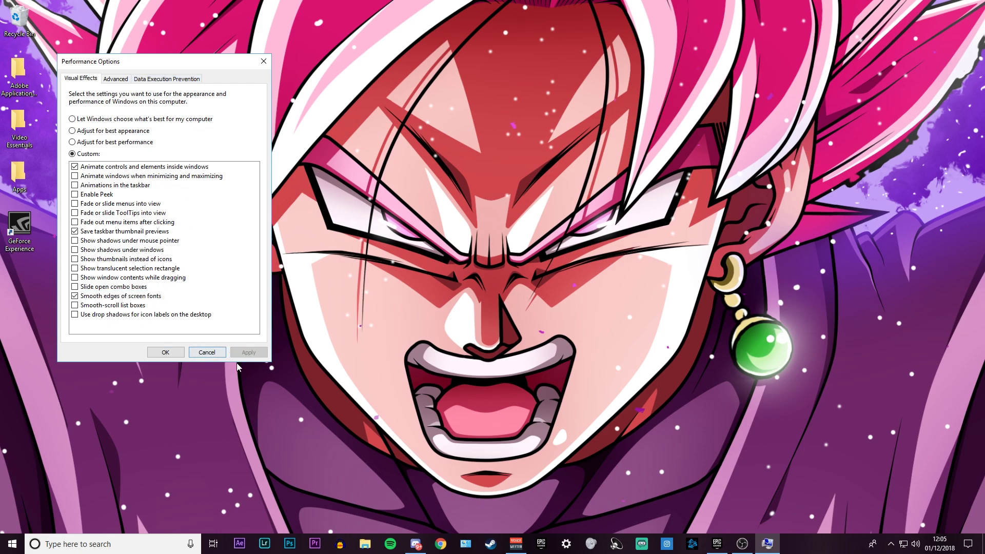
click(165, 354)
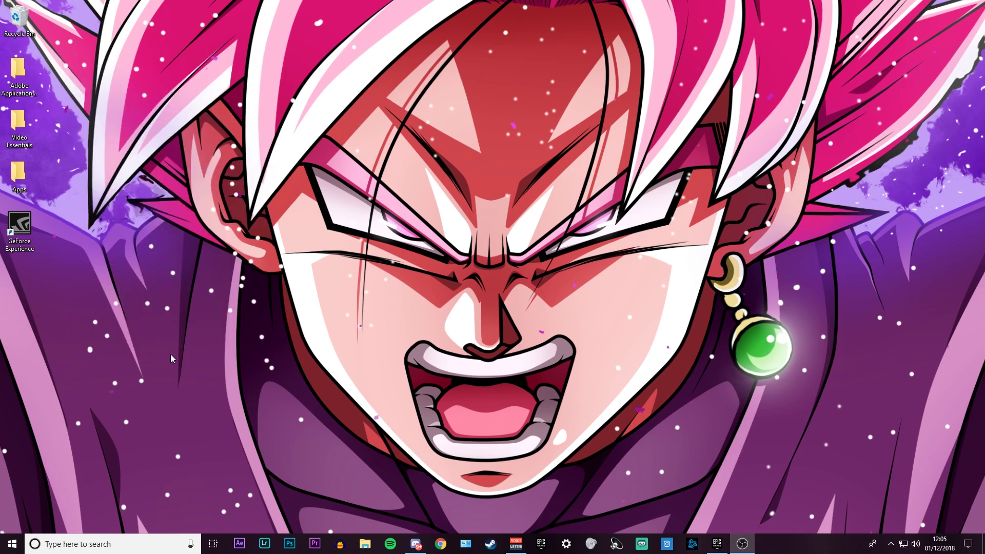
Step: From the desktop menu, set NVIDIA image settings to 'Use my preference emphasising' at Performance, then close
click(102, 544)
right_click(403, 277)
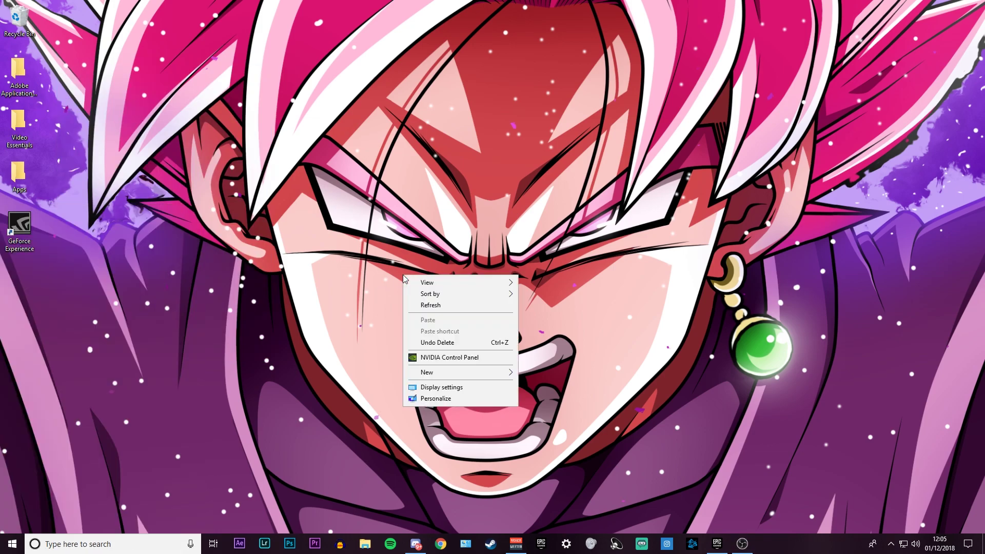
click(434, 359)
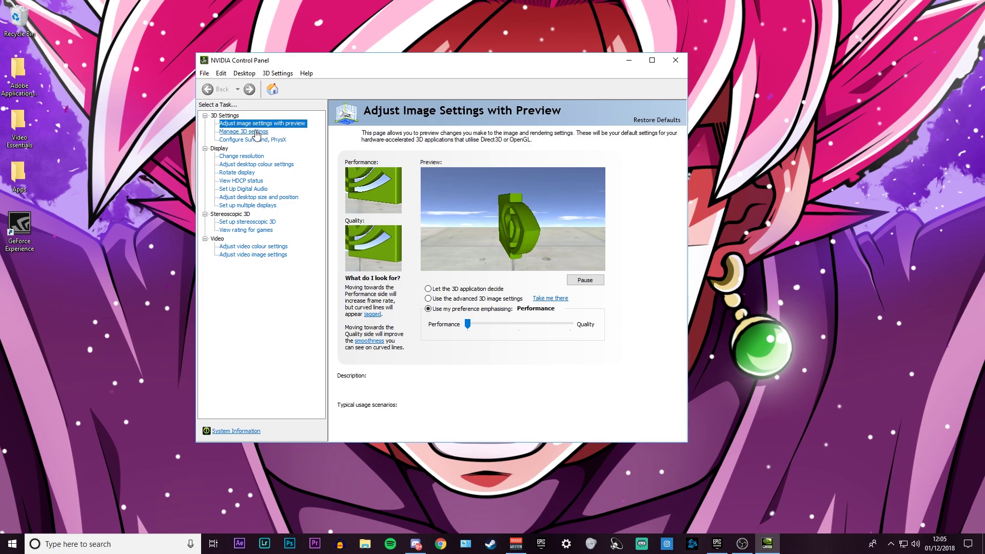
click(455, 310)
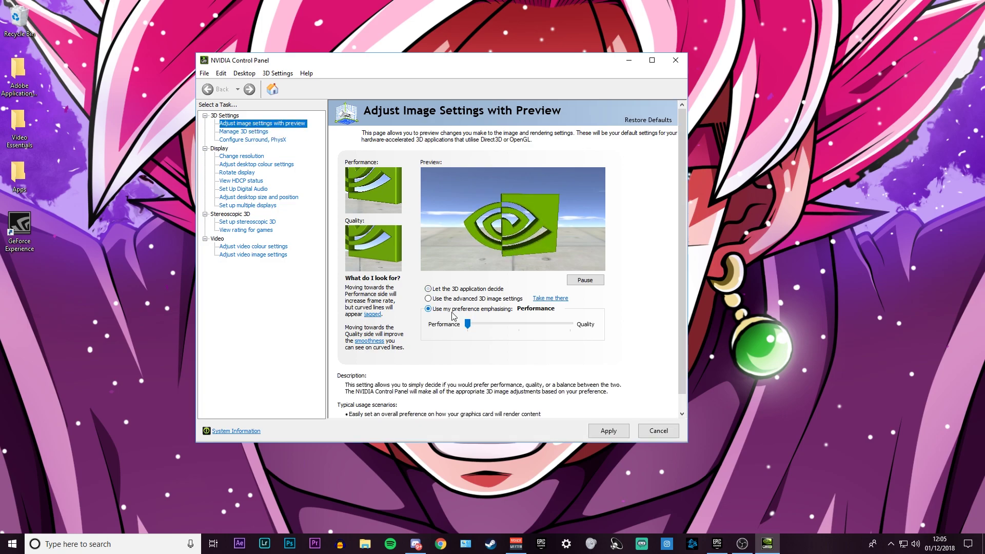
click(485, 325)
click(485, 325)
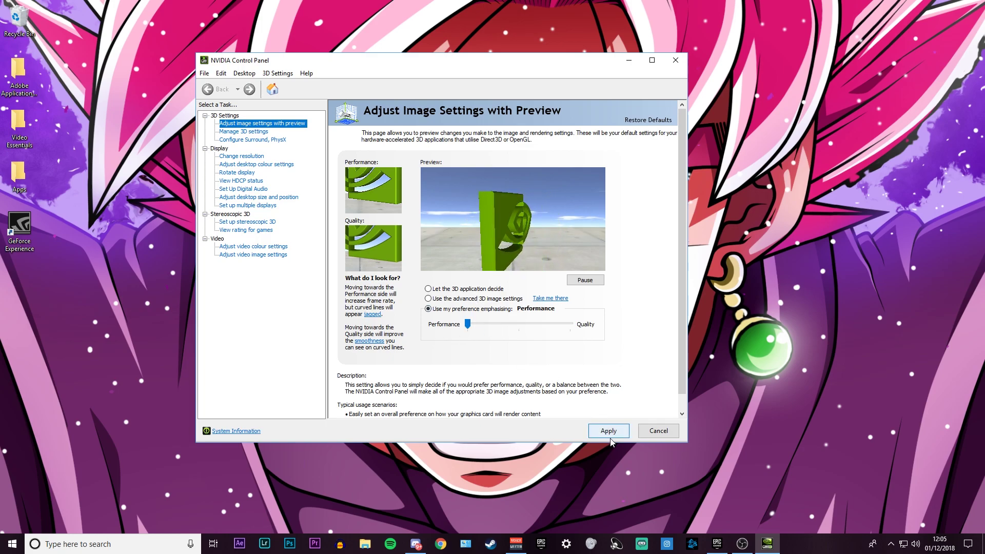
click(681, 64)
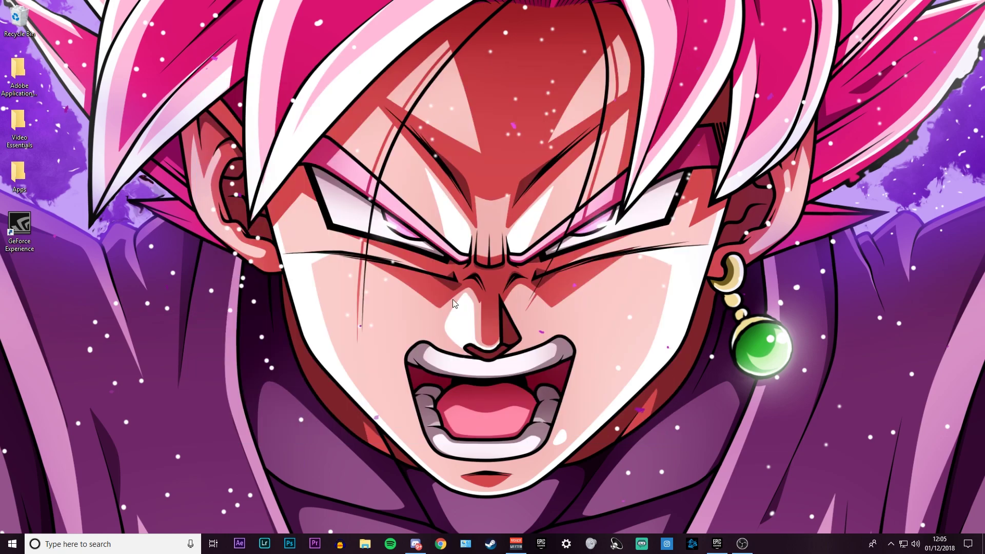
click(162, 539)
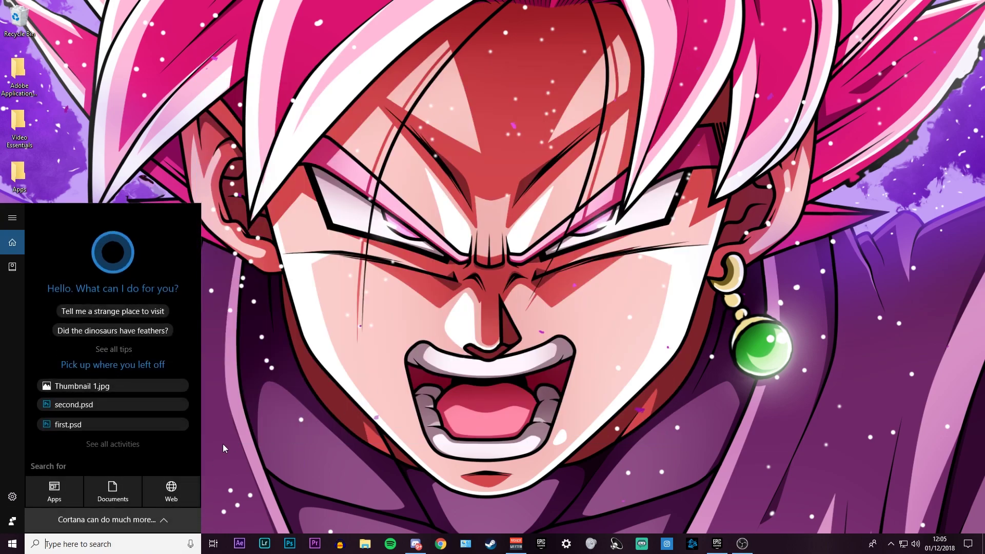
text(contr)
key(Return)
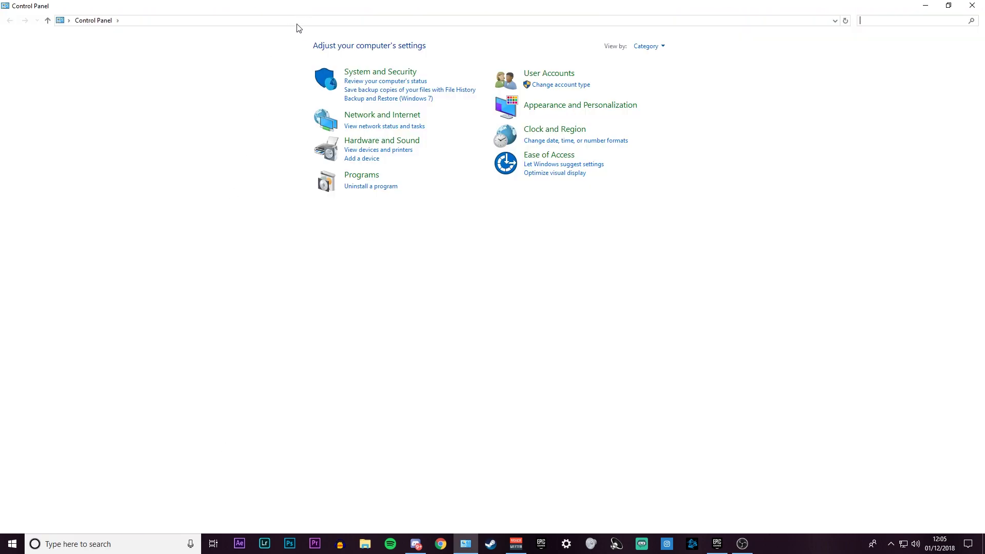
click(374, 76)
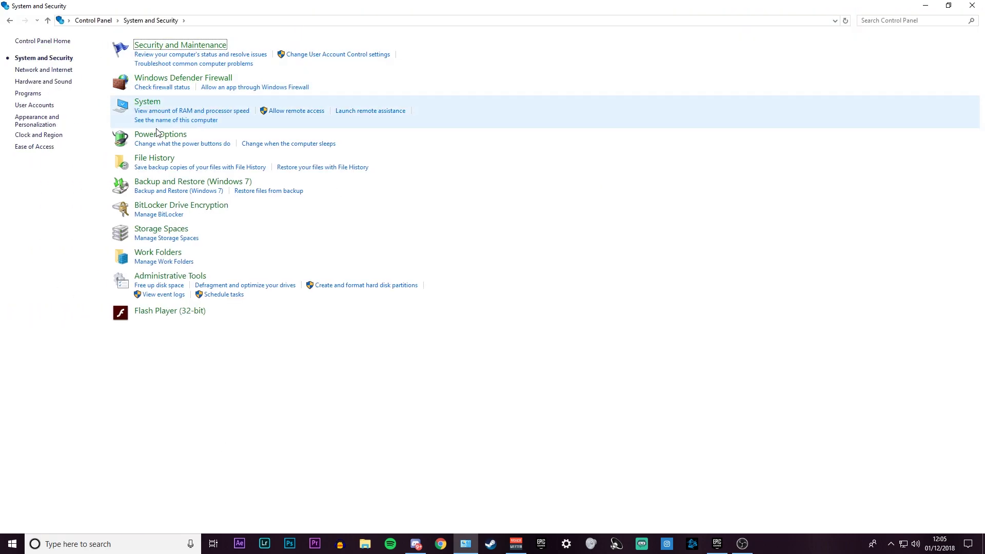
click(144, 105)
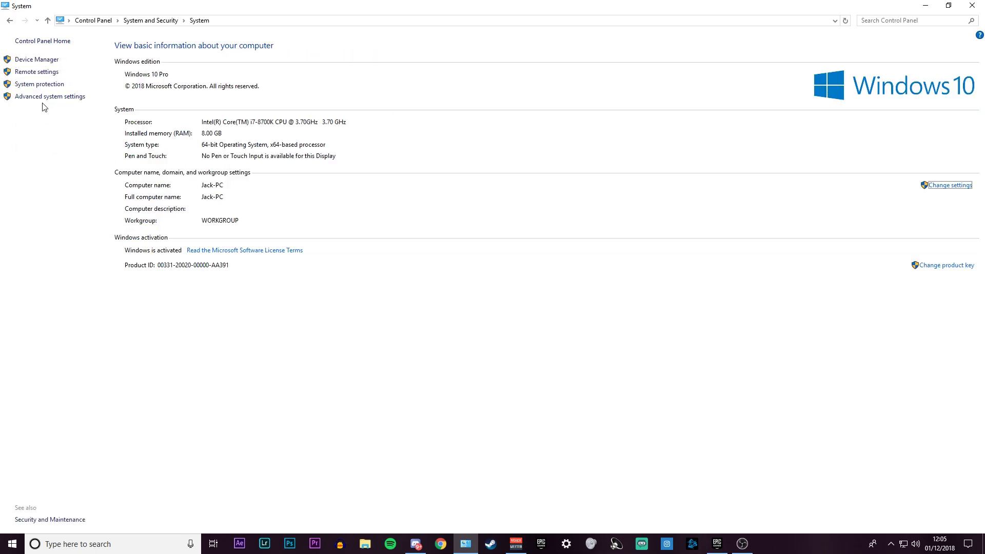
click(51, 96)
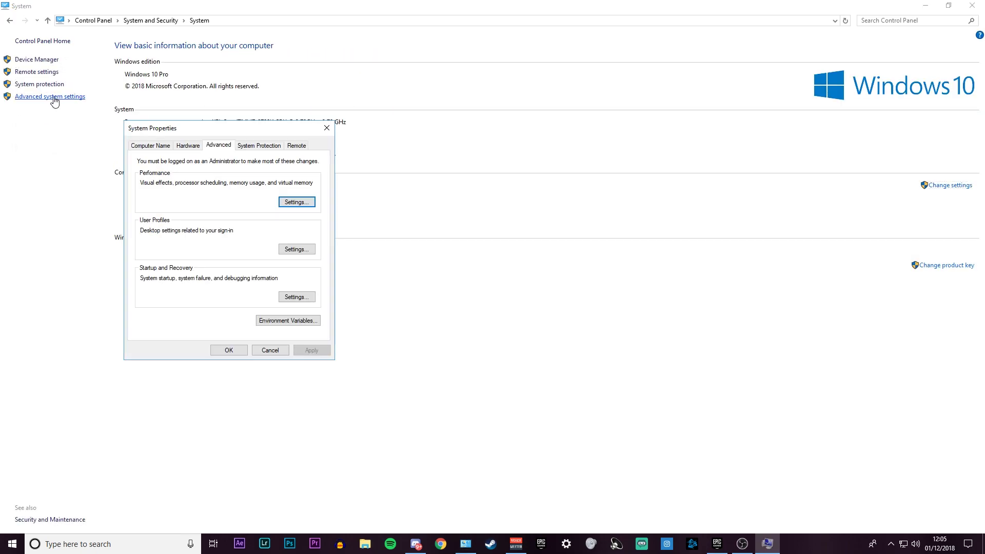
click(297, 202)
click(216, 141)
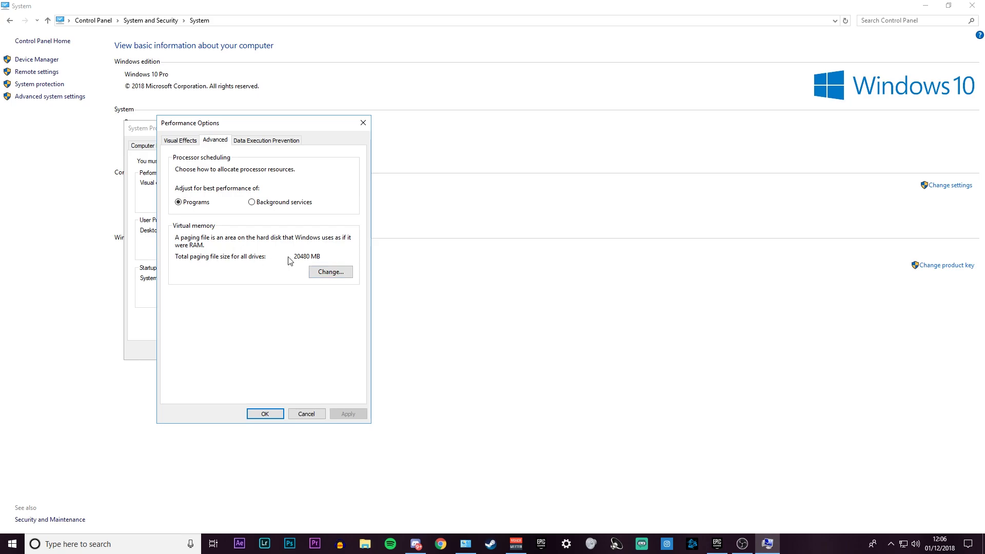
Step: Reveal the desktop and open the Temp folder by searching %temp%
key(ctrl+Tab)
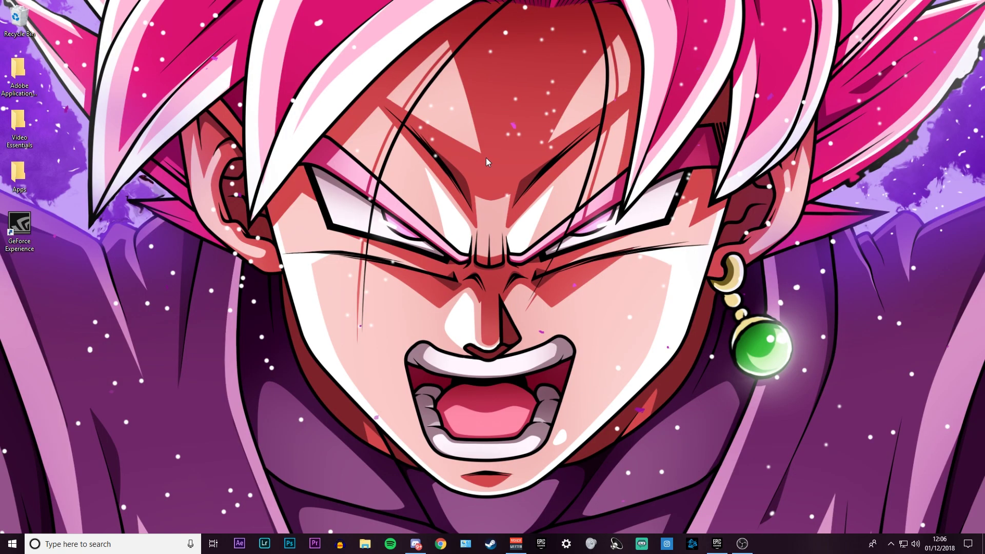
click(154, 543)
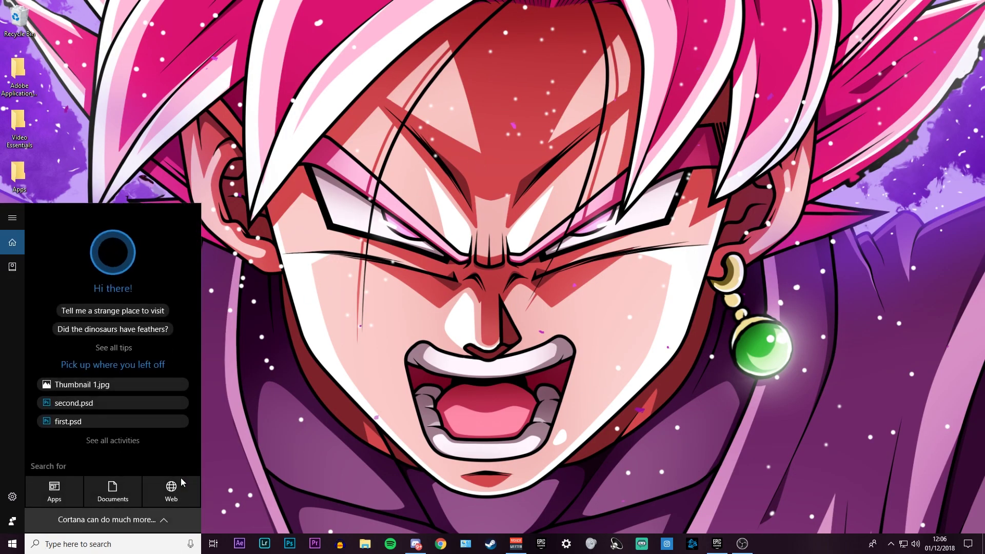
text(%temp%)
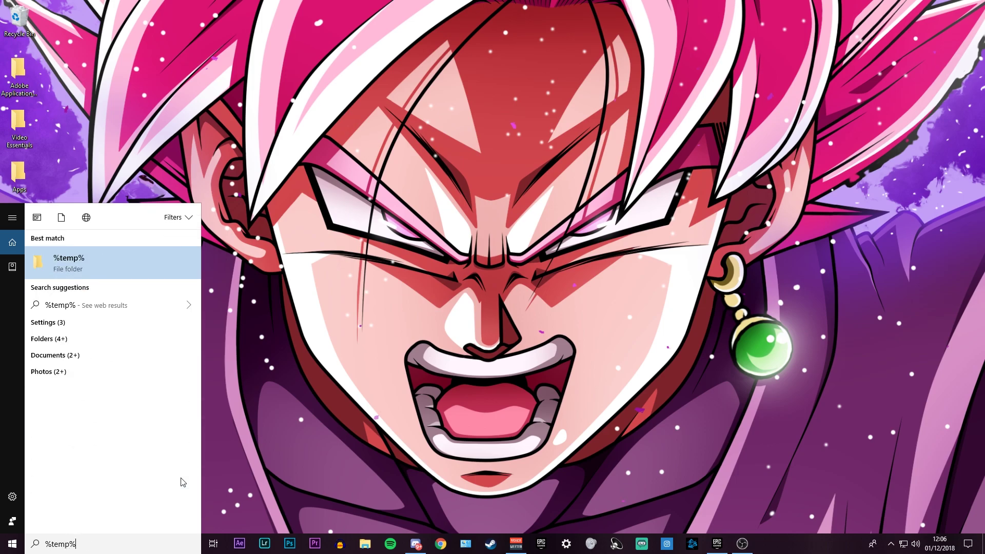
key(Return)
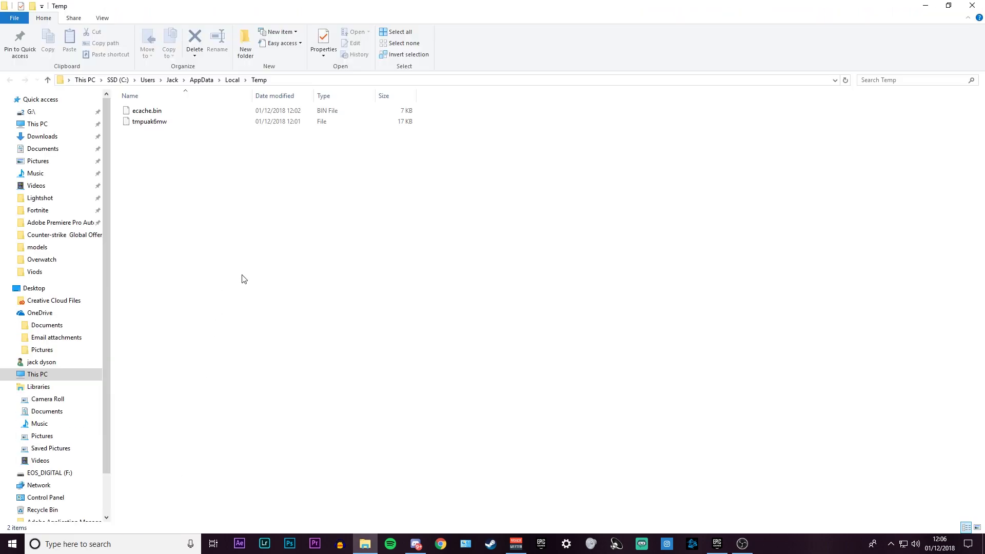
Step: Delete both temp files, skipping the in-use tmpuak6mw, and close the Temp window
drag(244, 279, 210, 110)
key(Delete)
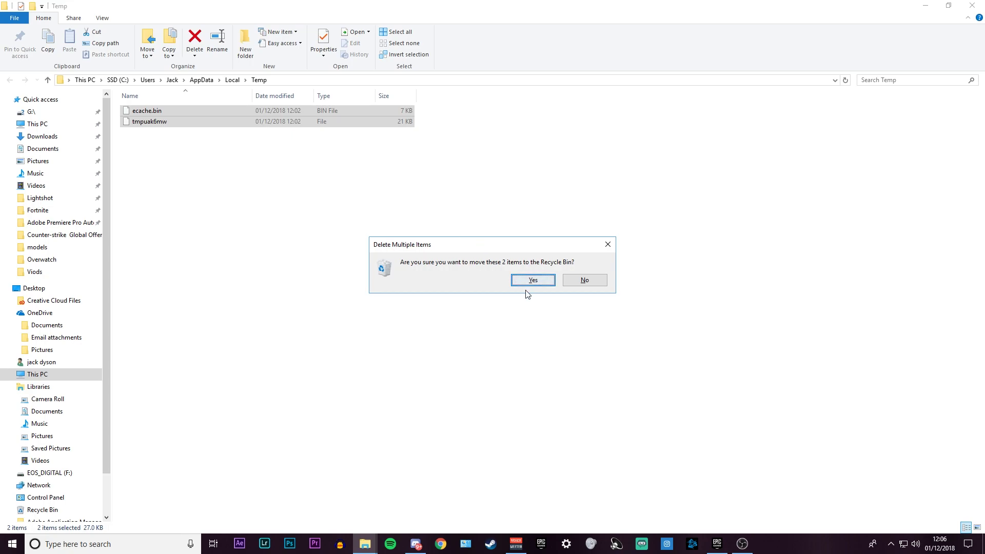
click(526, 284)
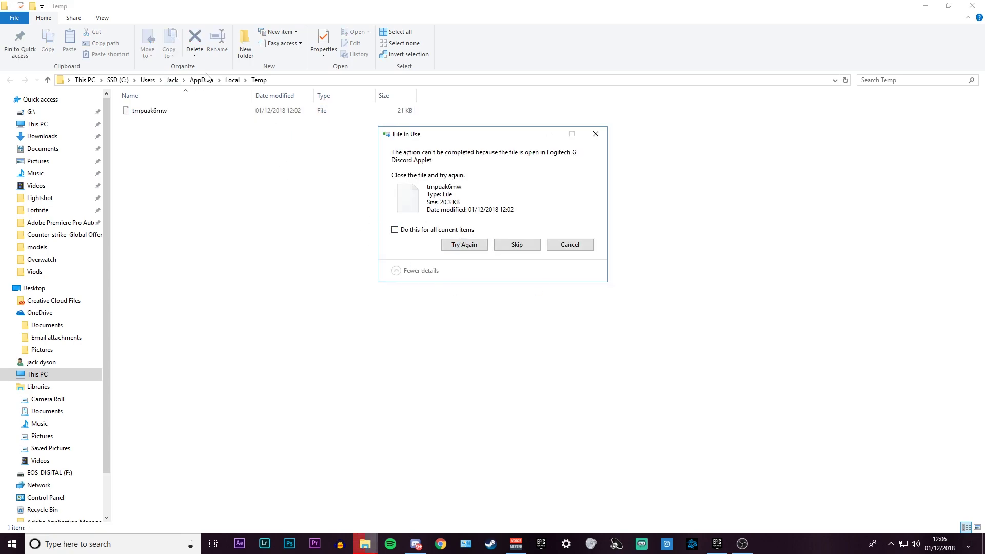
click(517, 246)
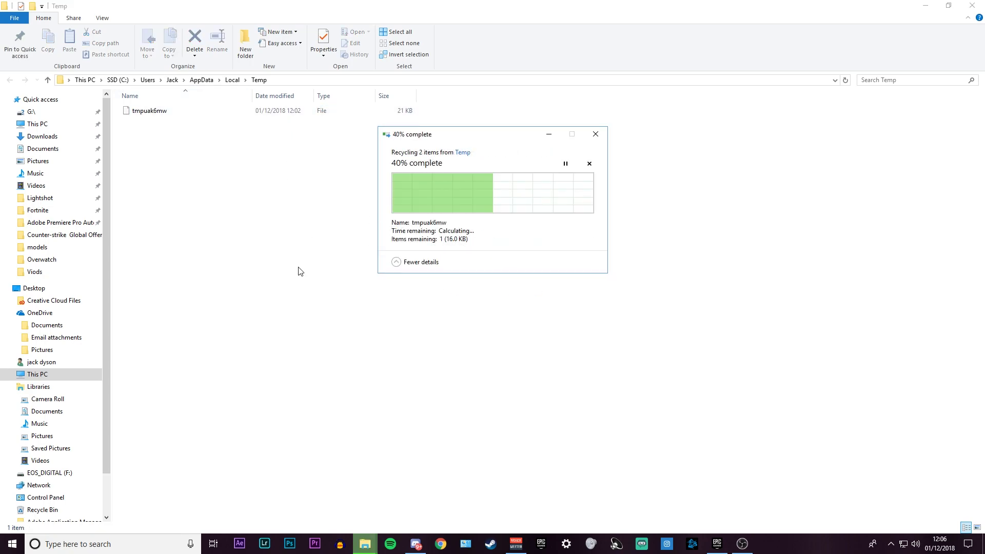
click(601, 132)
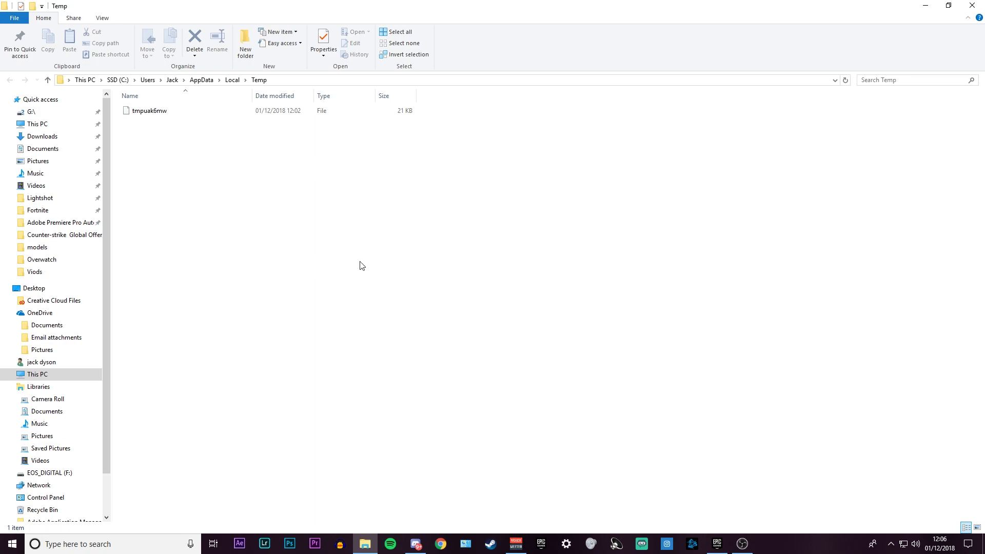
click(972, 6)
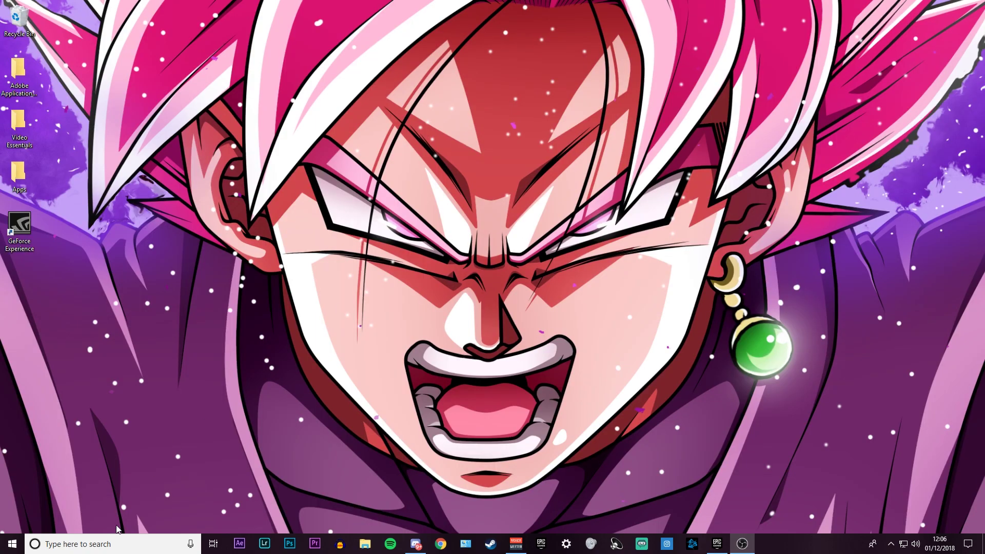
Step: Switch 'Let apps run in the background' Off under Settings > Privacy > Background apps
click(12, 543)
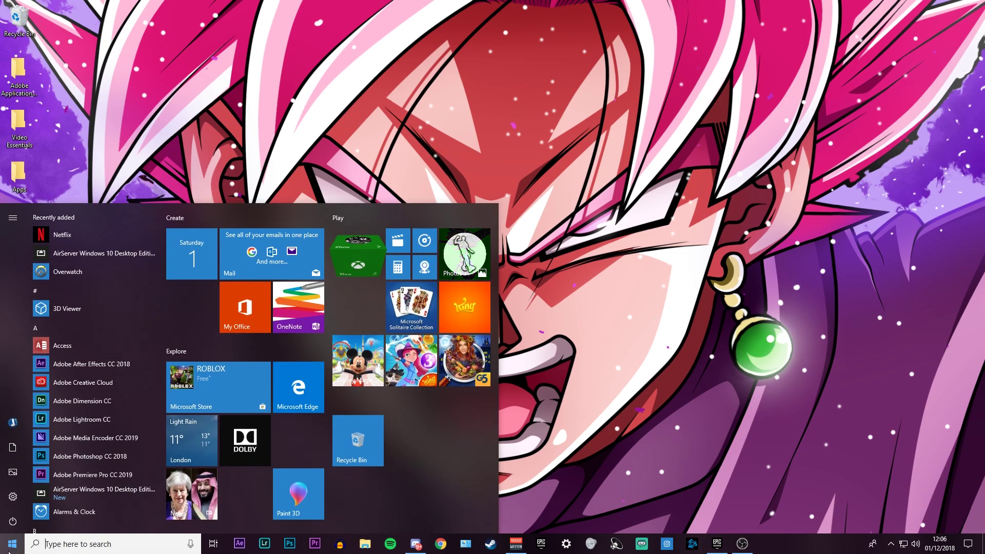
click(12, 497)
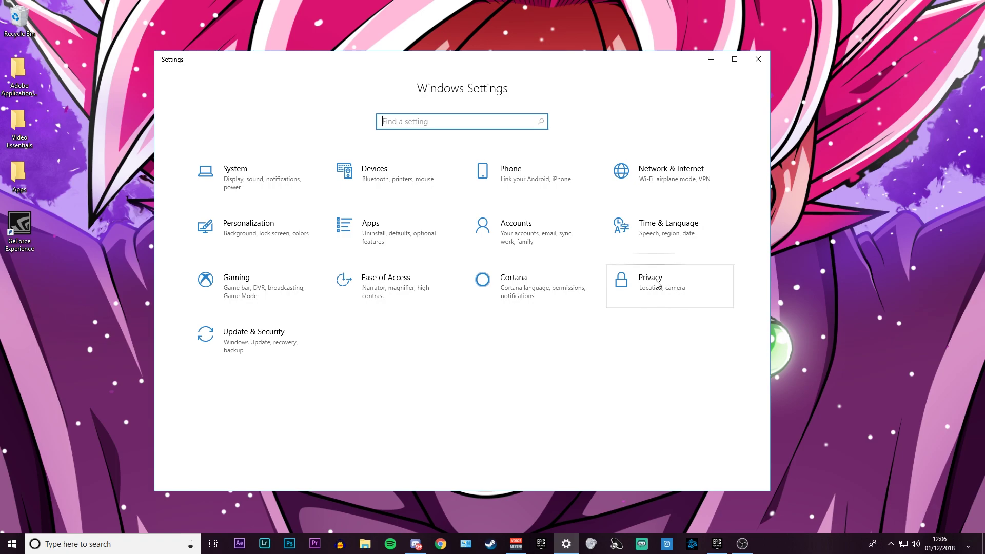
click(631, 279)
scroll(238, 277, down, 10)
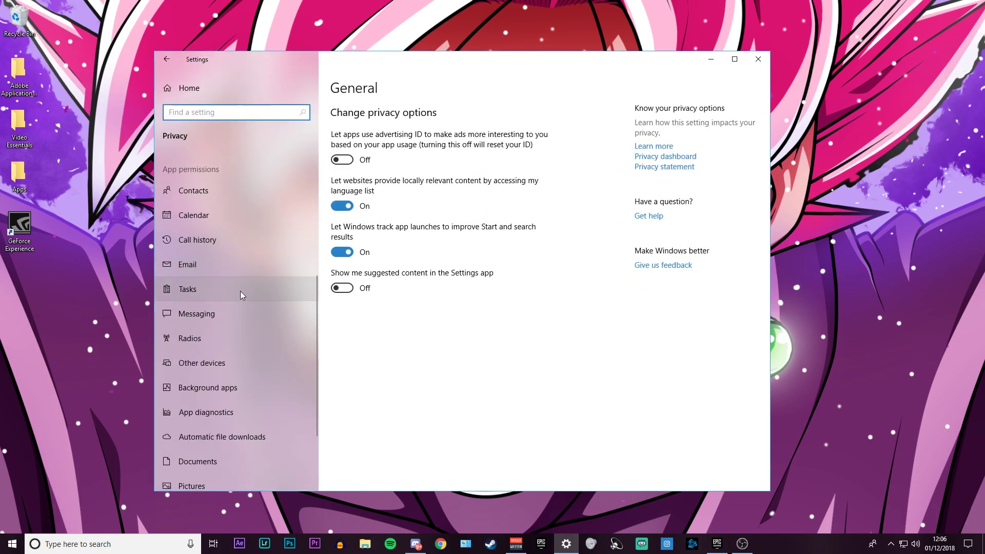
click(226, 289)
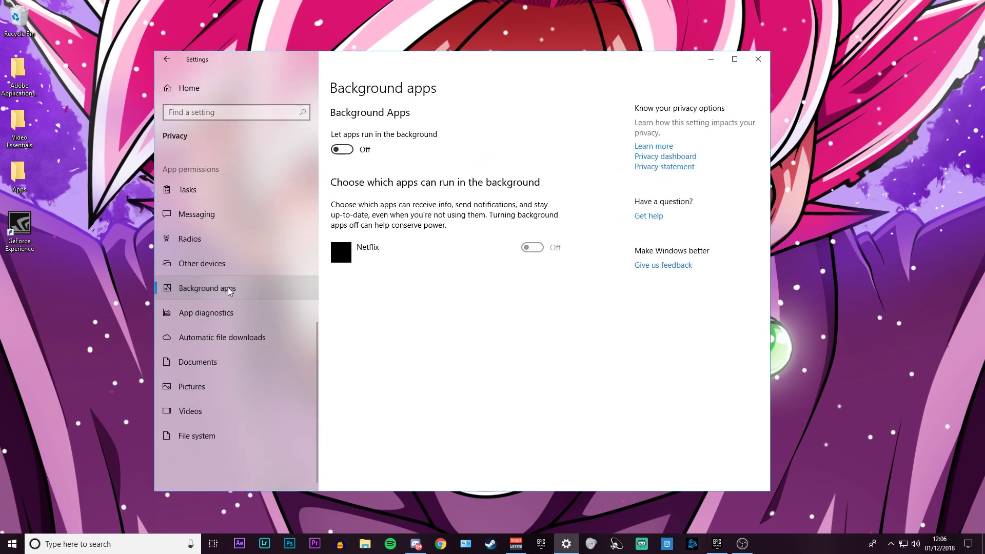
click(348, 154)
click(348, 154)
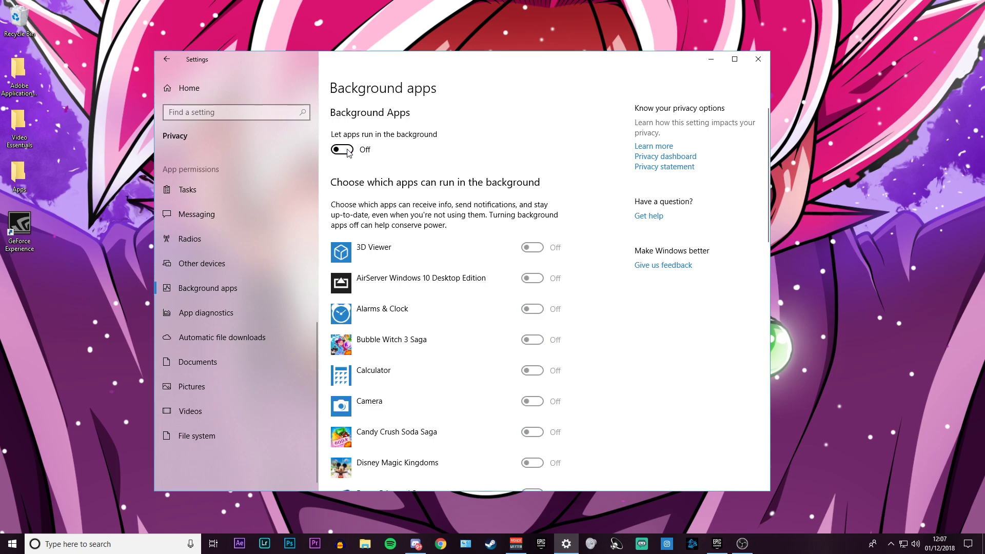
scroll(405, 292, down, 5)
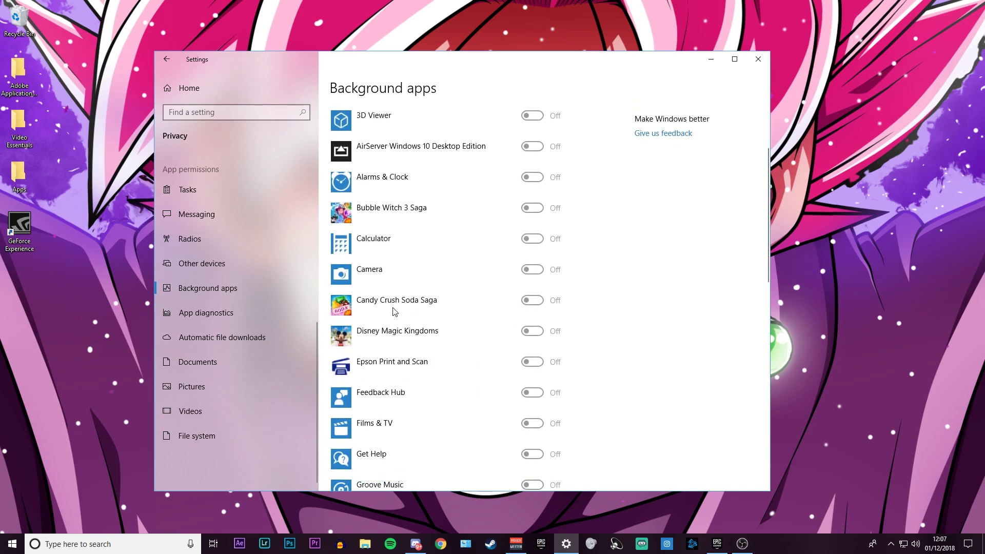
scroll(385, 287, up, 5)
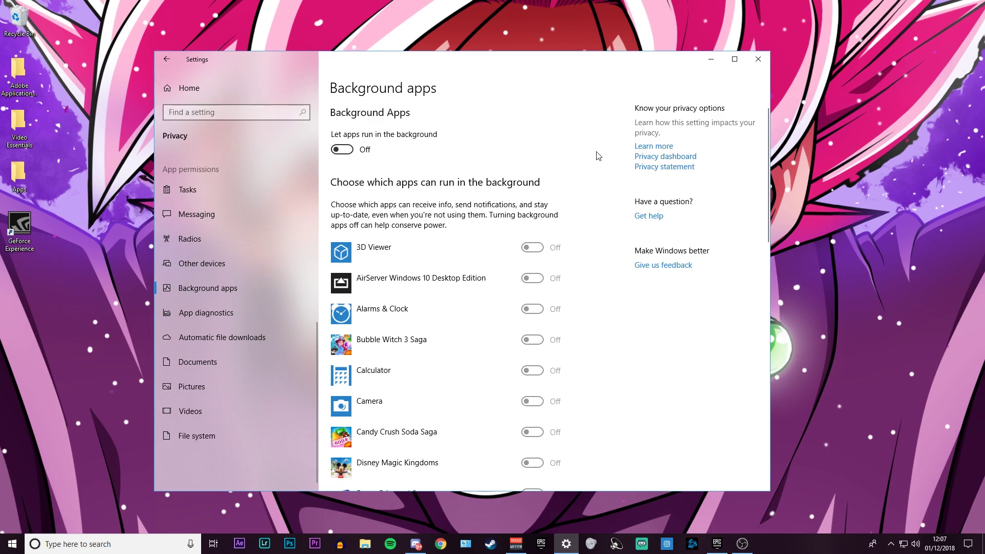
Step: Check Game bar and Game DVR background recording are Off in Gaming settings, then close Settings
click(167, 59)
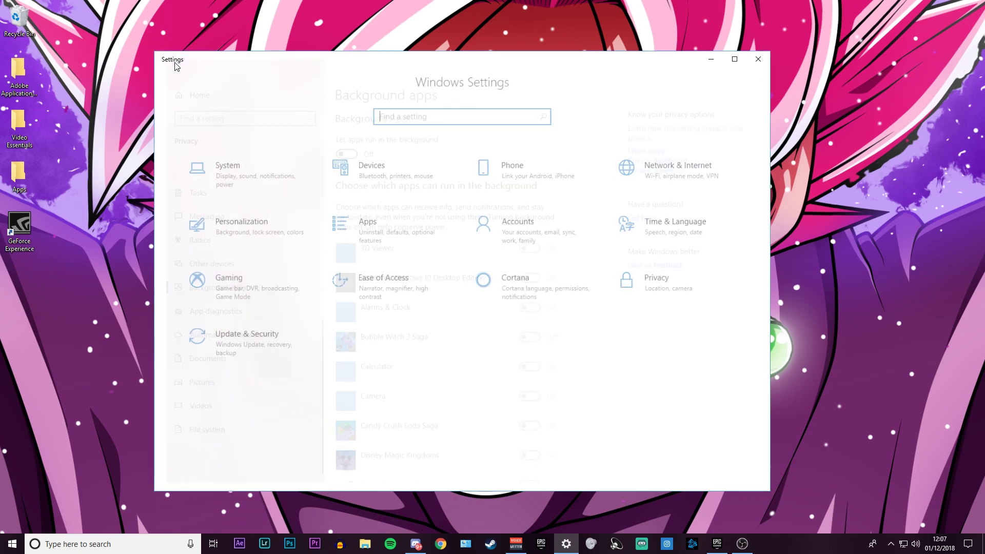
click(277, 290)
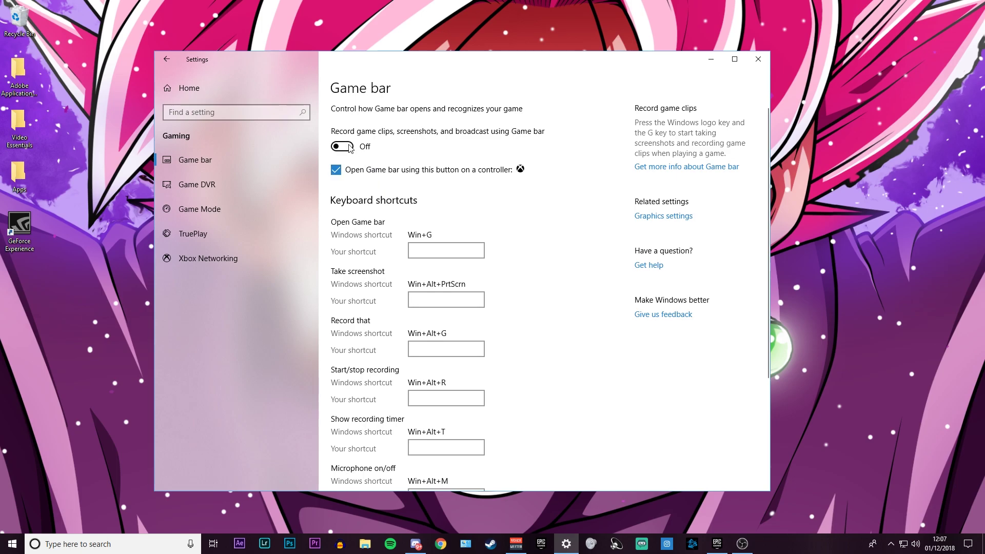
click(245, 191)
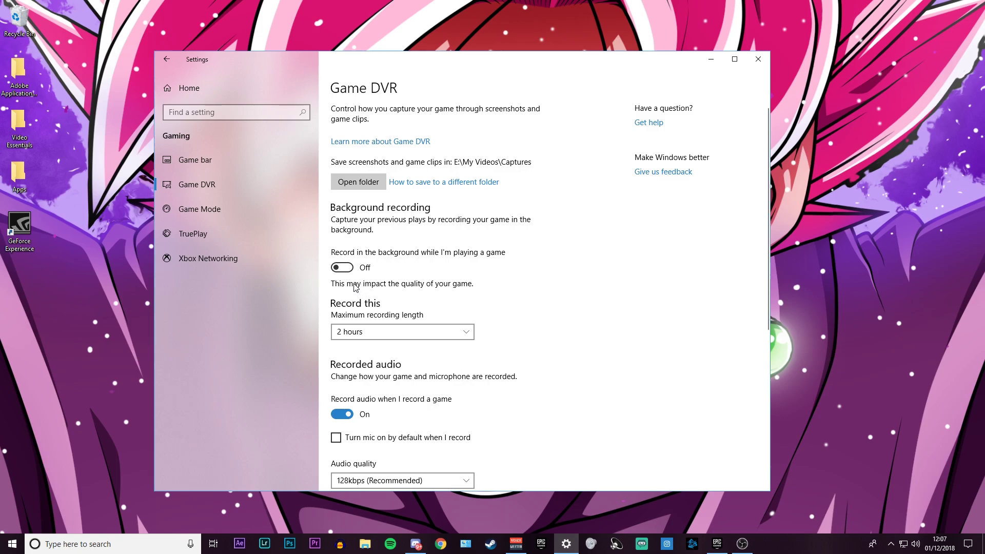
click(757, 59)
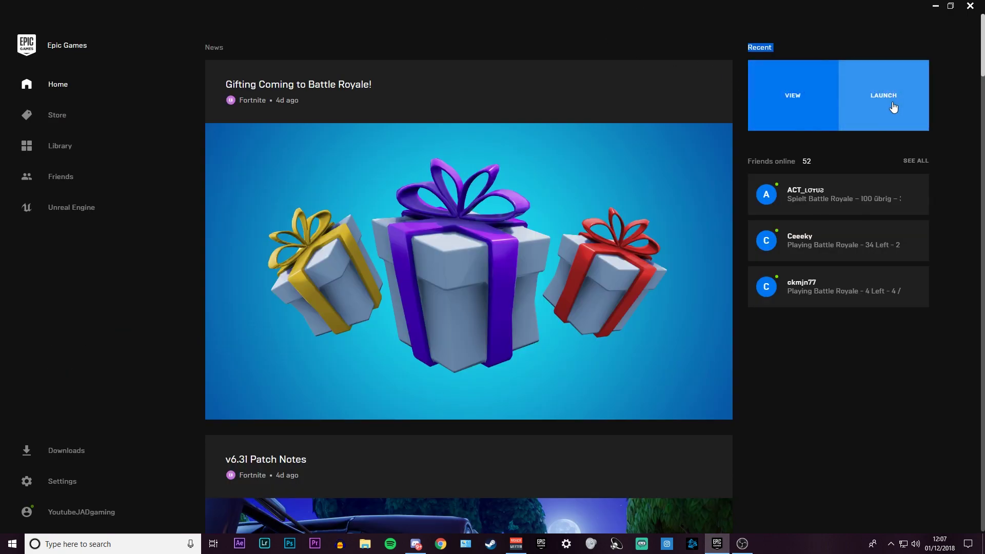
Step: Launch Fortnite from the Epic launcher and open Settings from the lobby menu
click(893, 107)
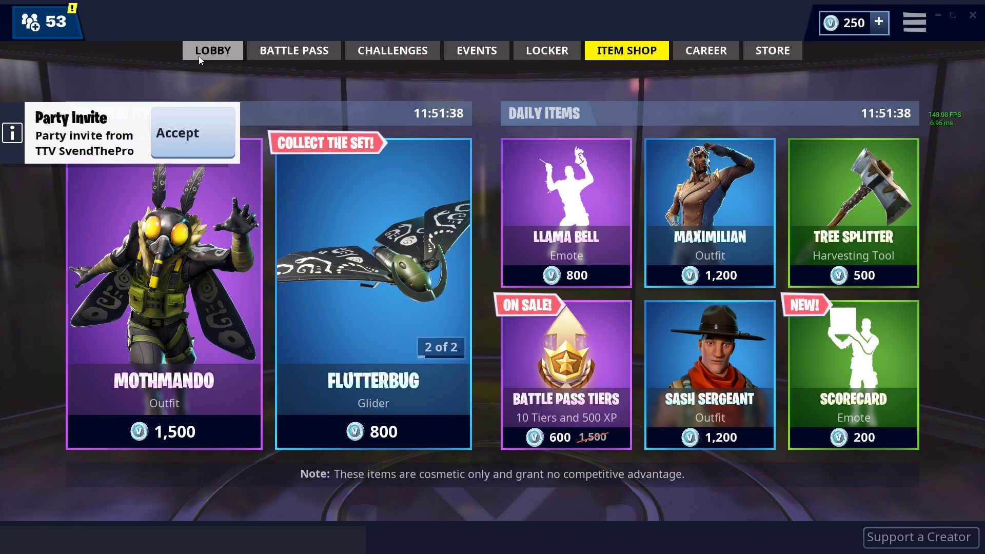
click(198, 57)
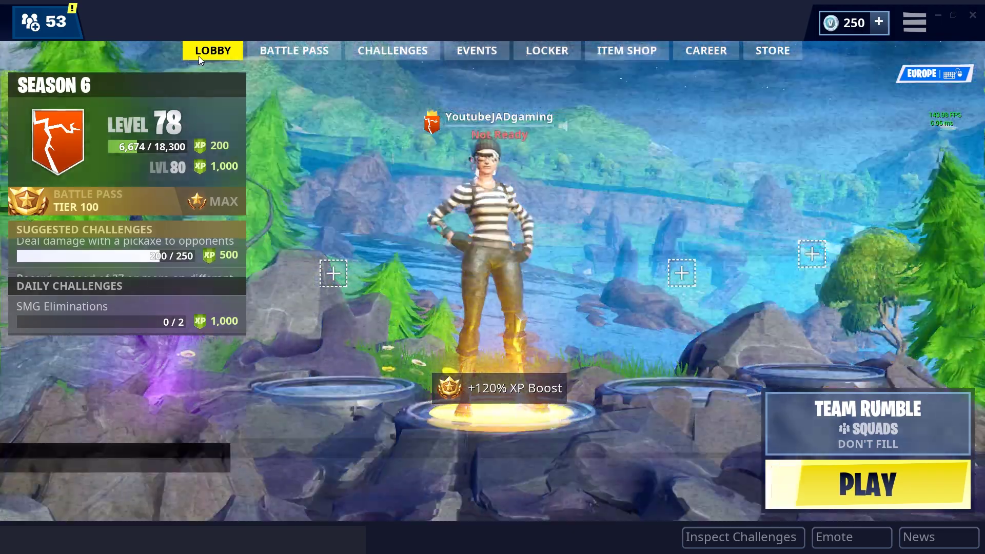
click(914, 22)
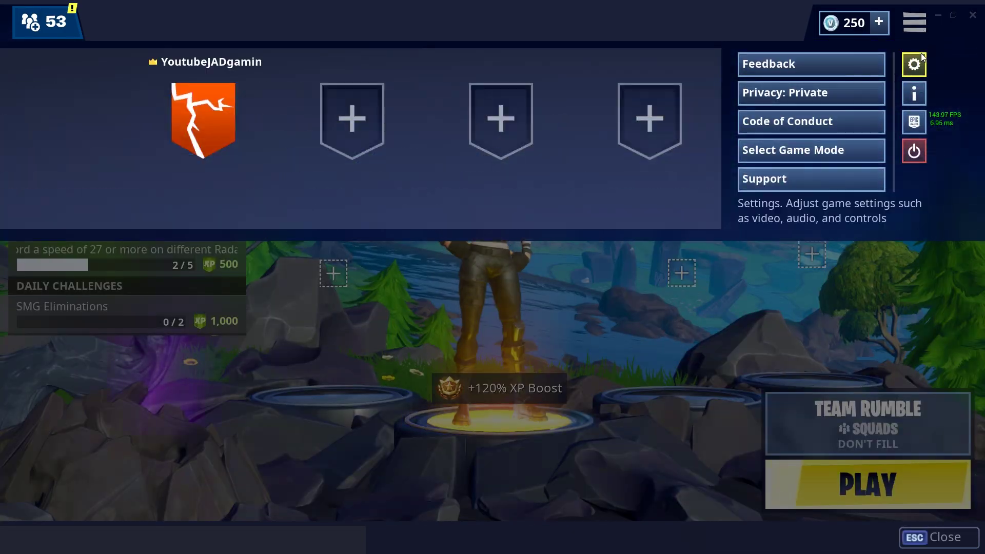
click(915, 60)
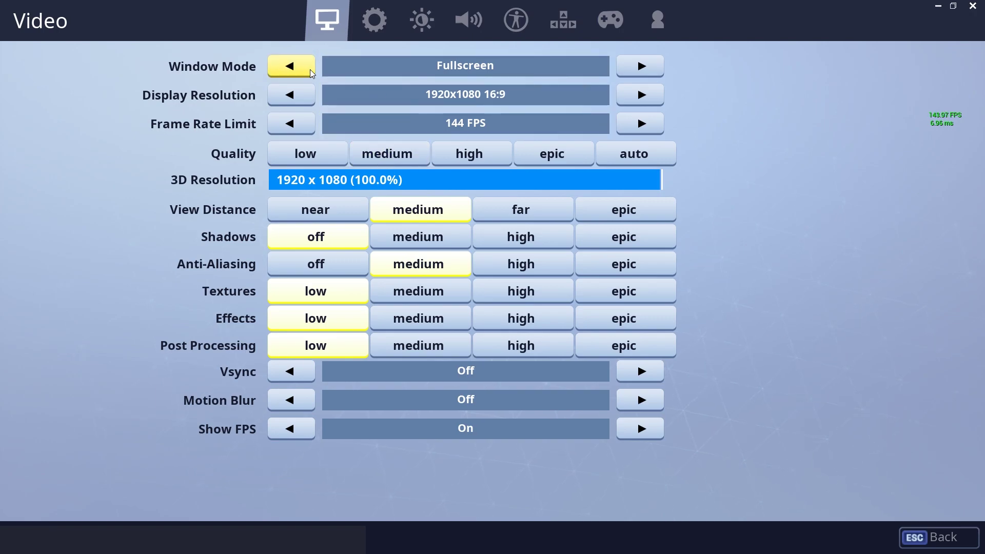
Step: Toggle Anti-Aliasing off and return it to medium in Video settings
mouse_move(311, 68)
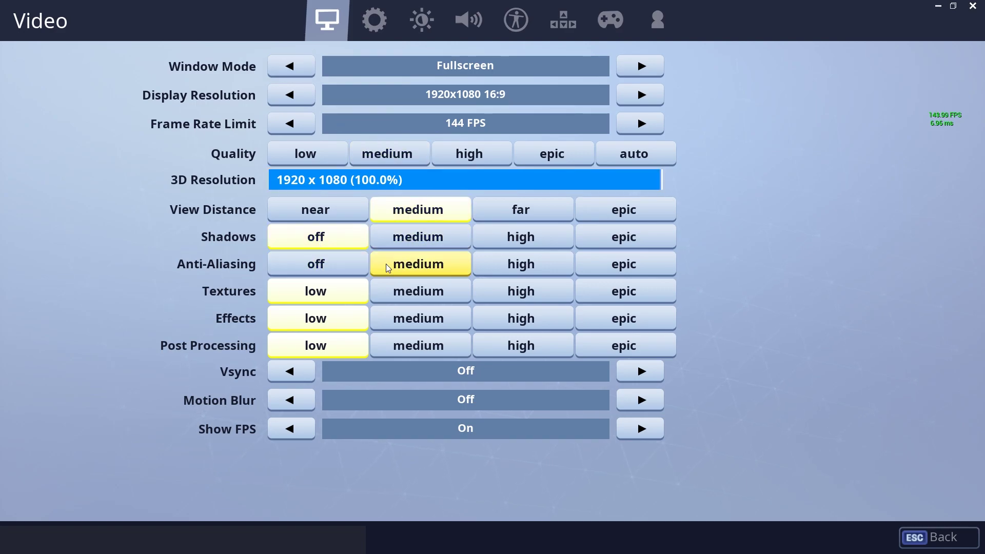
click(340, 262)
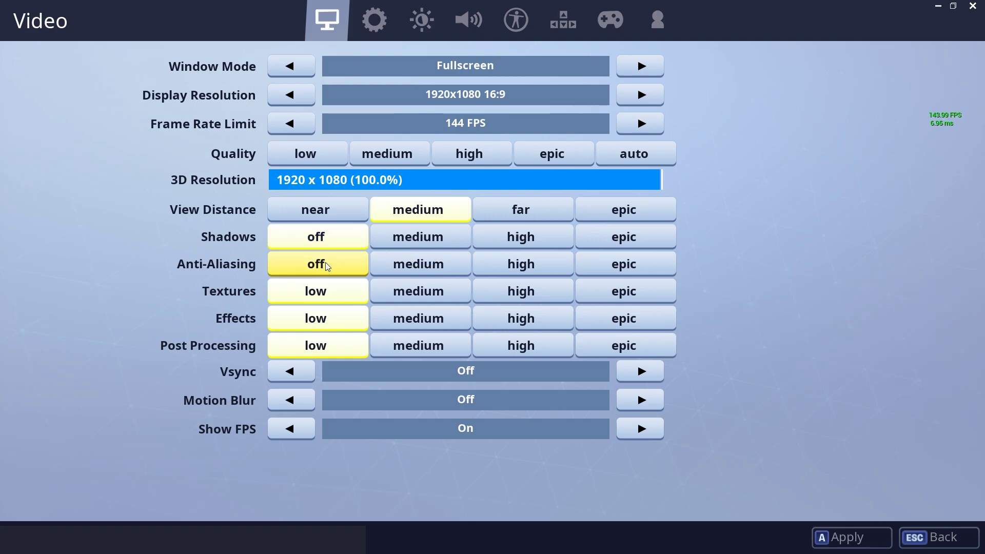
click(404, 262)
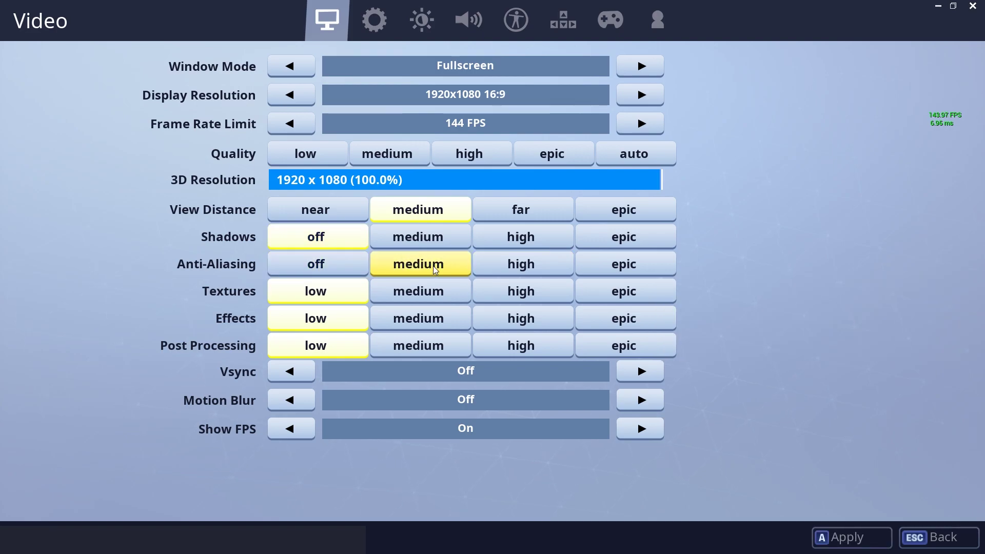
mouse_move(439, 265)
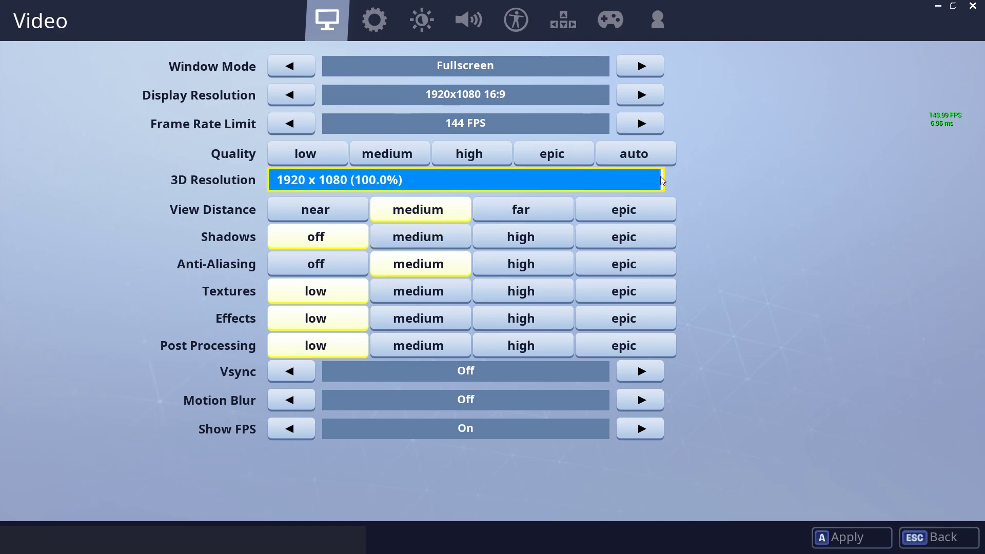
Step: Drag 3D Resolution down to about 90% and apply it
mouse_move(663, 182)
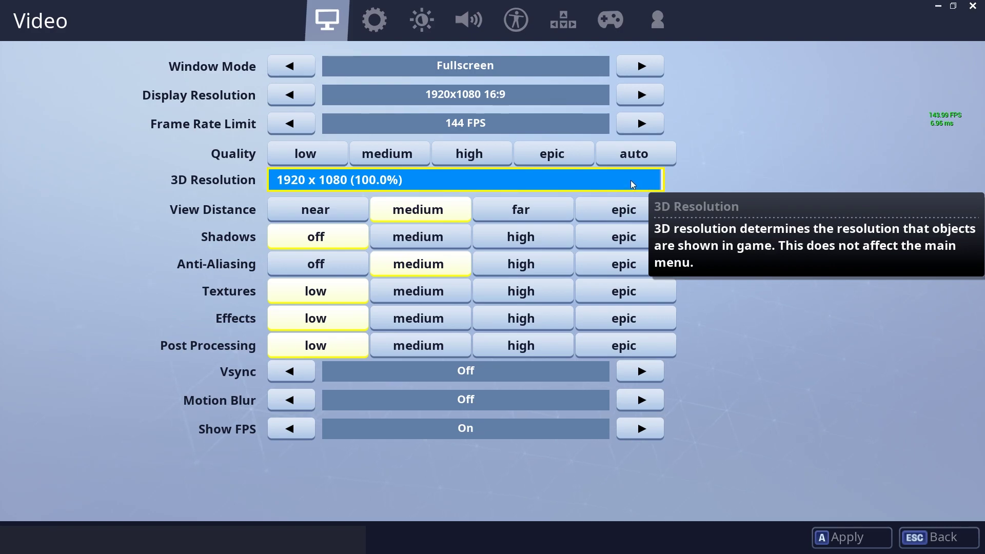
drag(633, 185, 601, 177)
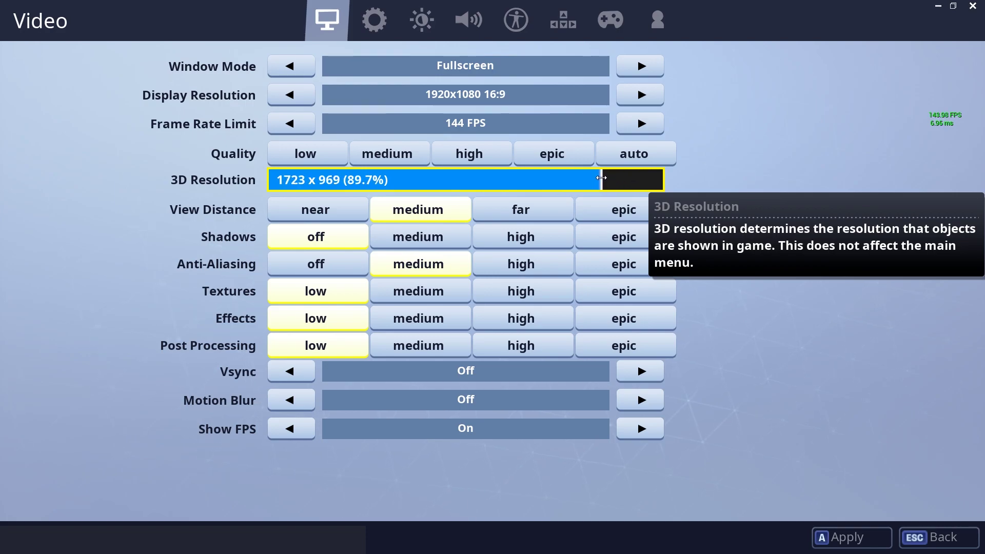
click(852, 537)
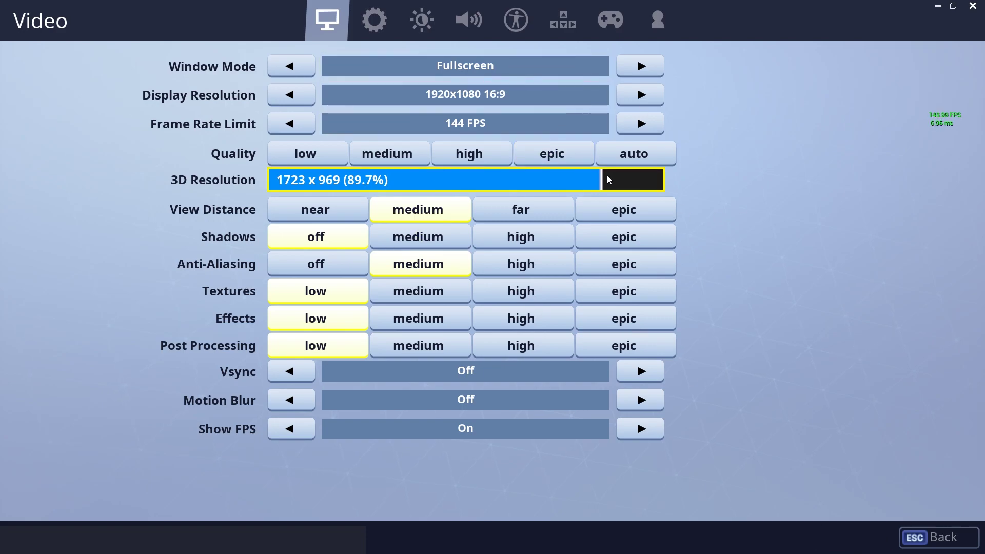
mouse_move(606, 181)
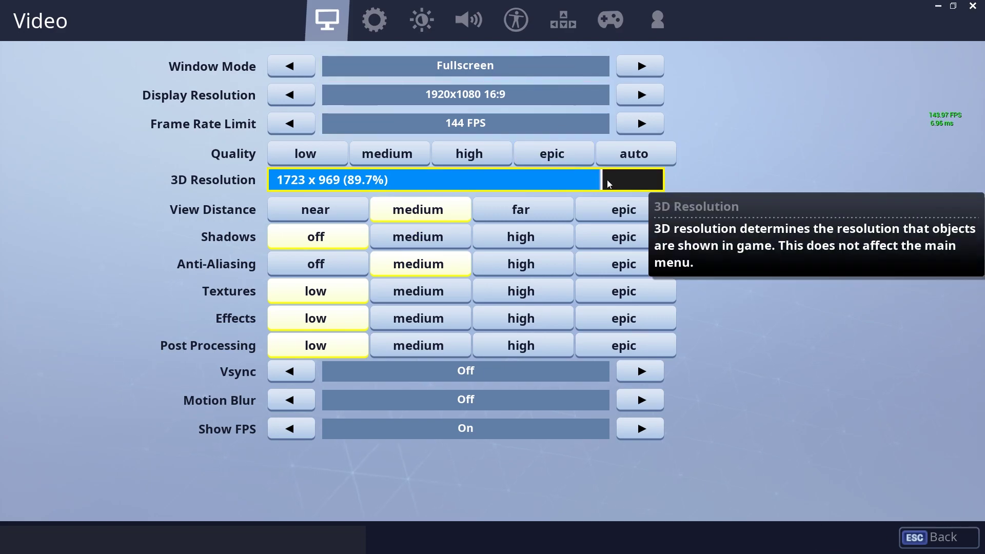
Step: Reopen Video settings and move 3D Resolution to the 33.3% minimum and back up to 1723 x 969 (89.7%)
key(Escape)
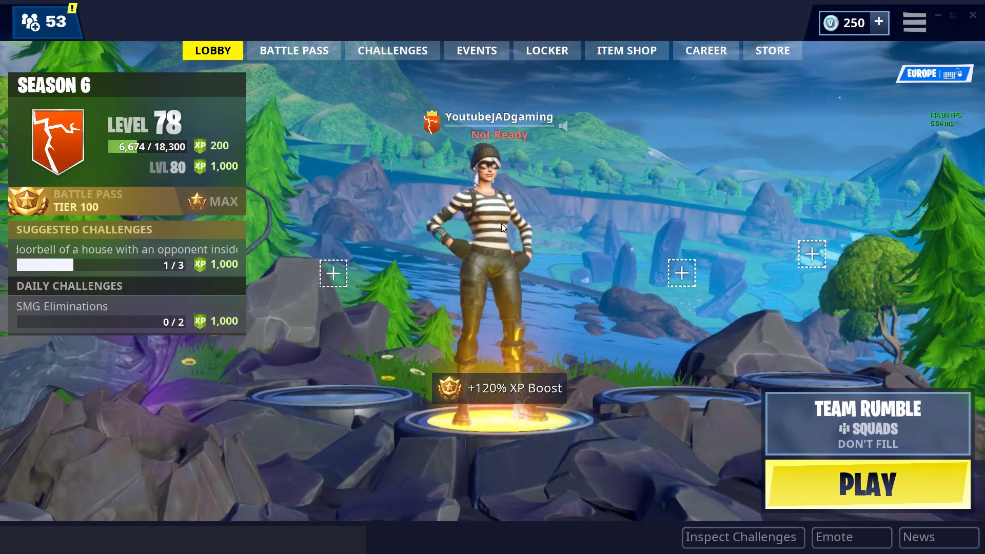
key(Escape)
click(903, 67)
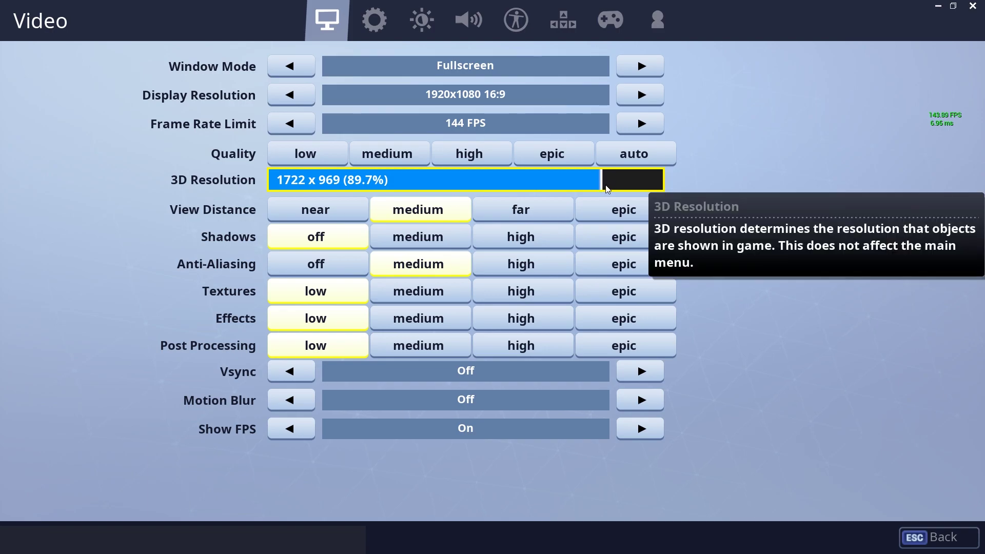
drag(607, 189, 158, 176)
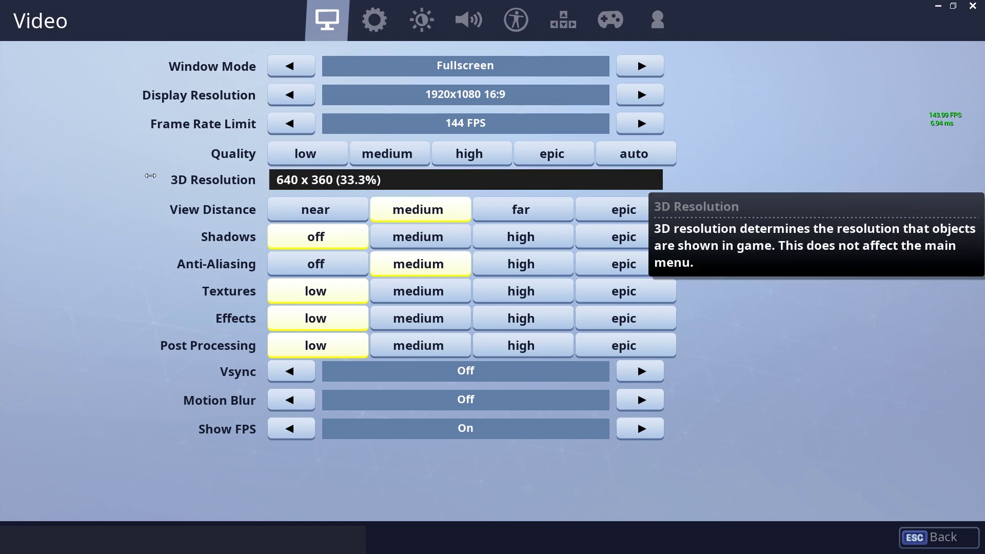
drag(148, 175, 571, 198)
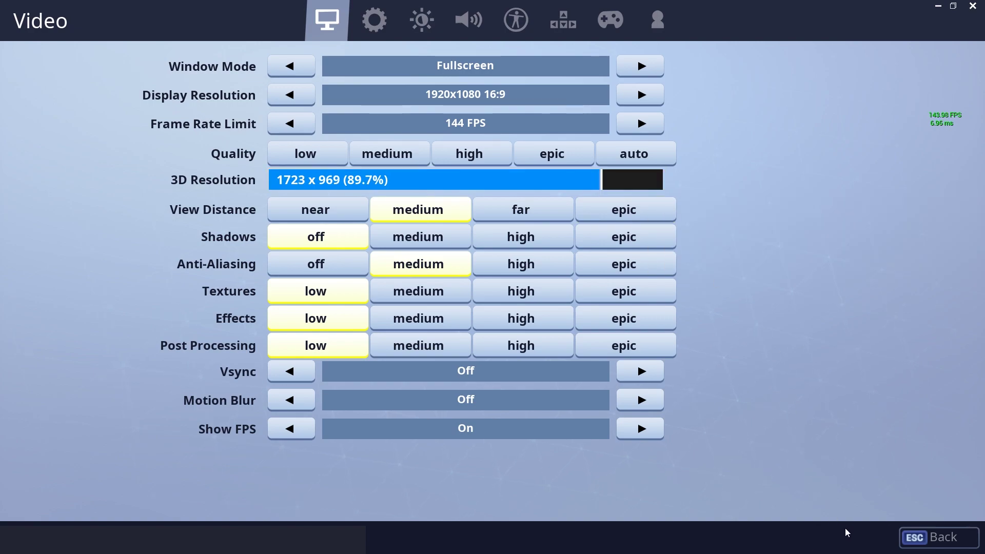
Step: Press Esc to leave Video settings, keeping 3D Resolution at 89.7%
key(Escape)
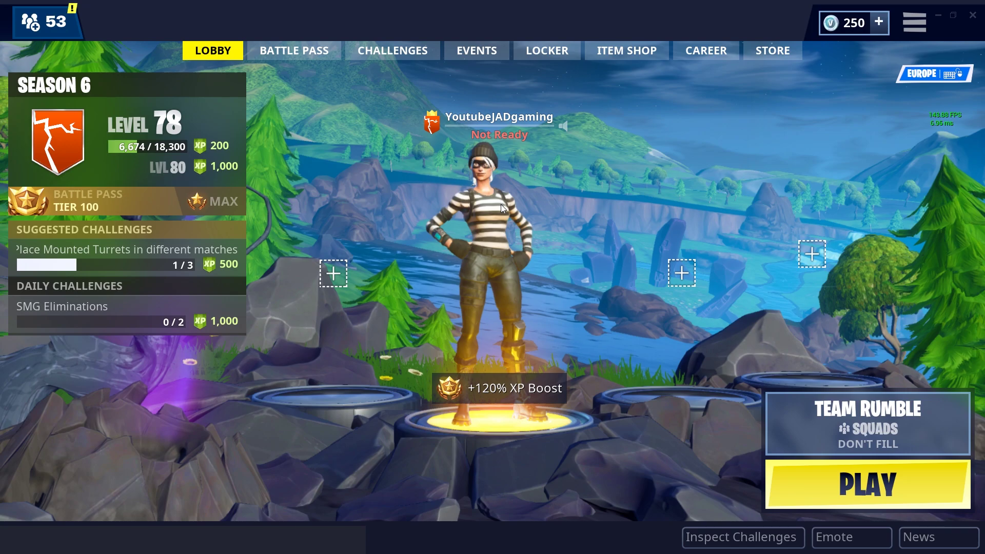